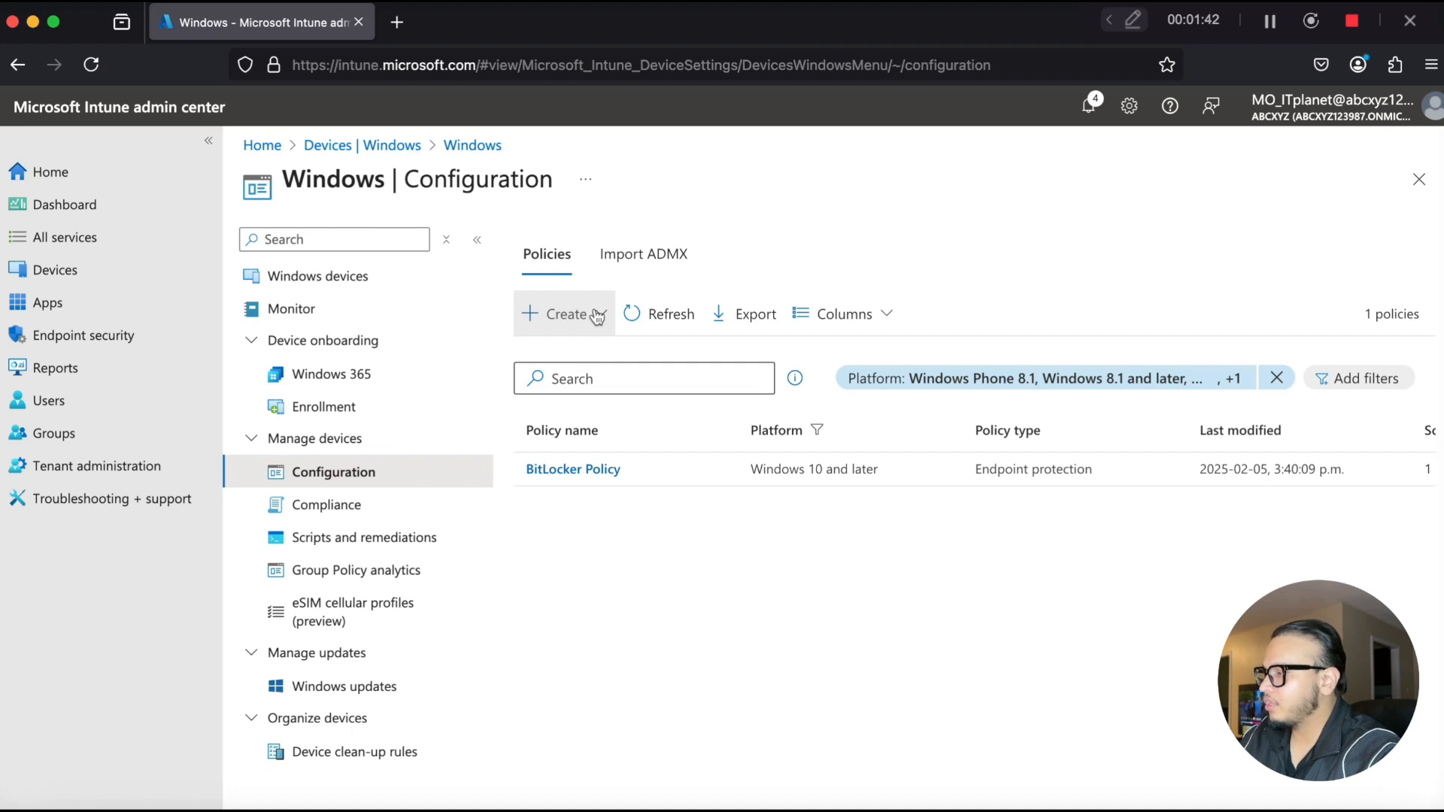
# - Go to the Windows device configuration policies and start creating a new policy
pyautogui.click(124, 165)
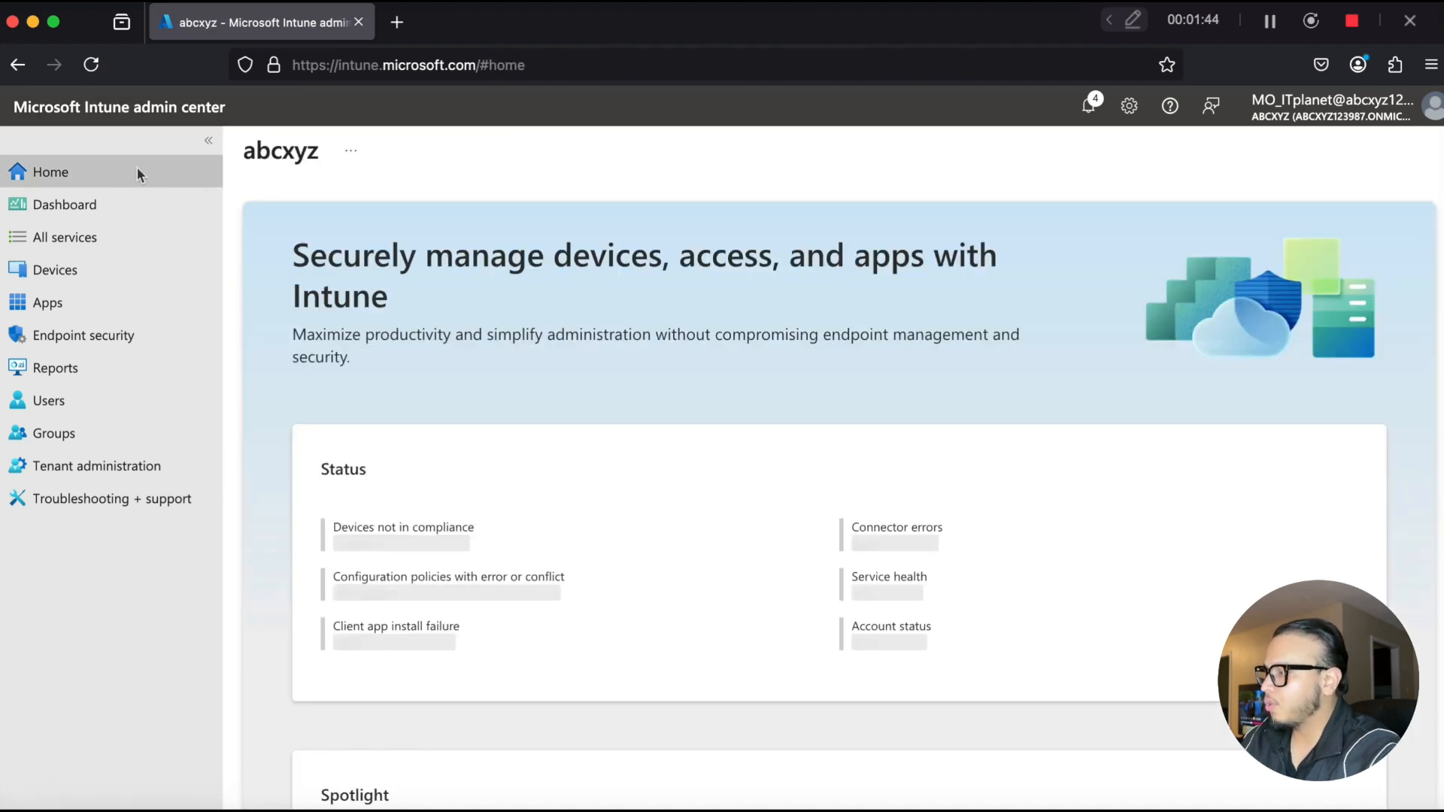
pyautogui.click(98, 265)
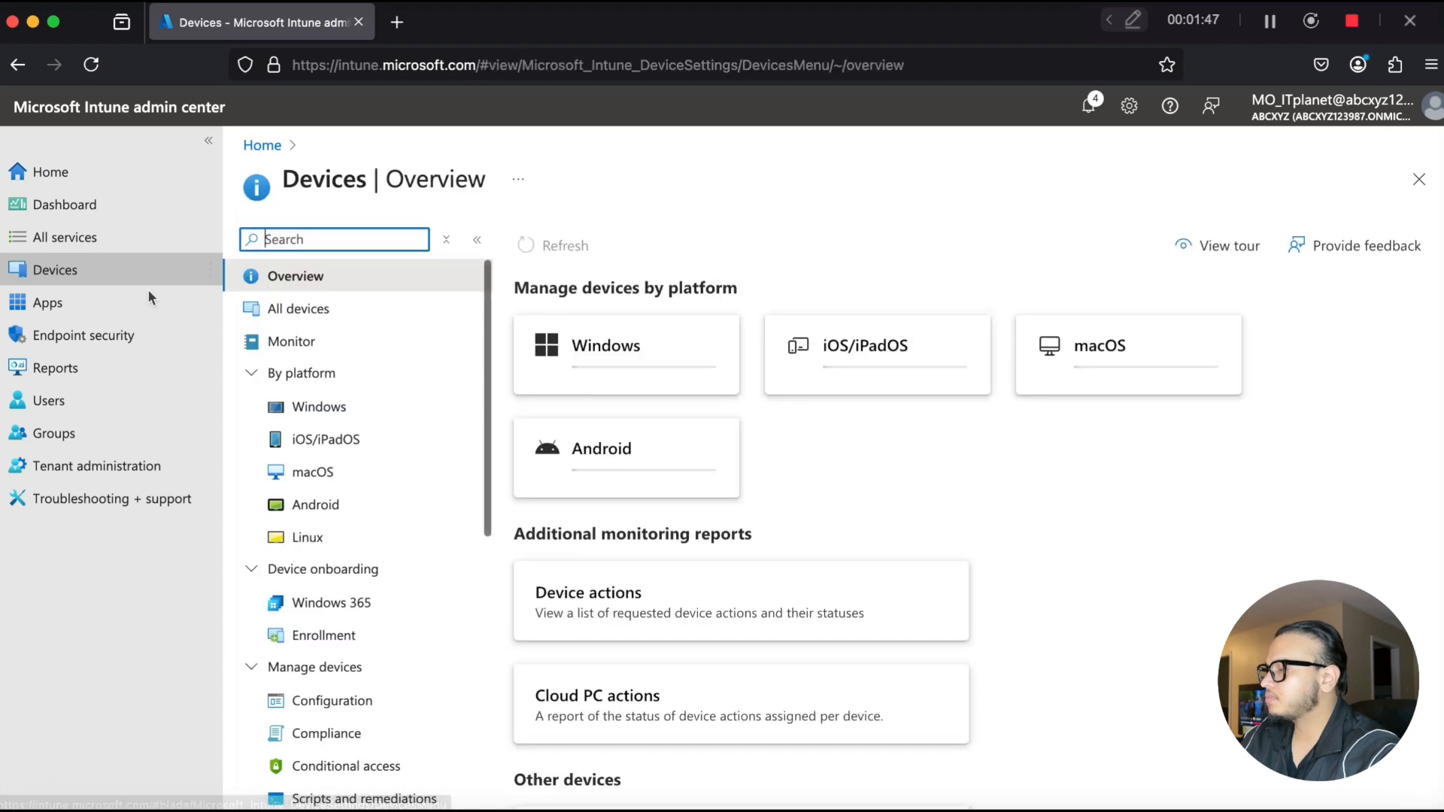
pyautogui.click(371, 406)
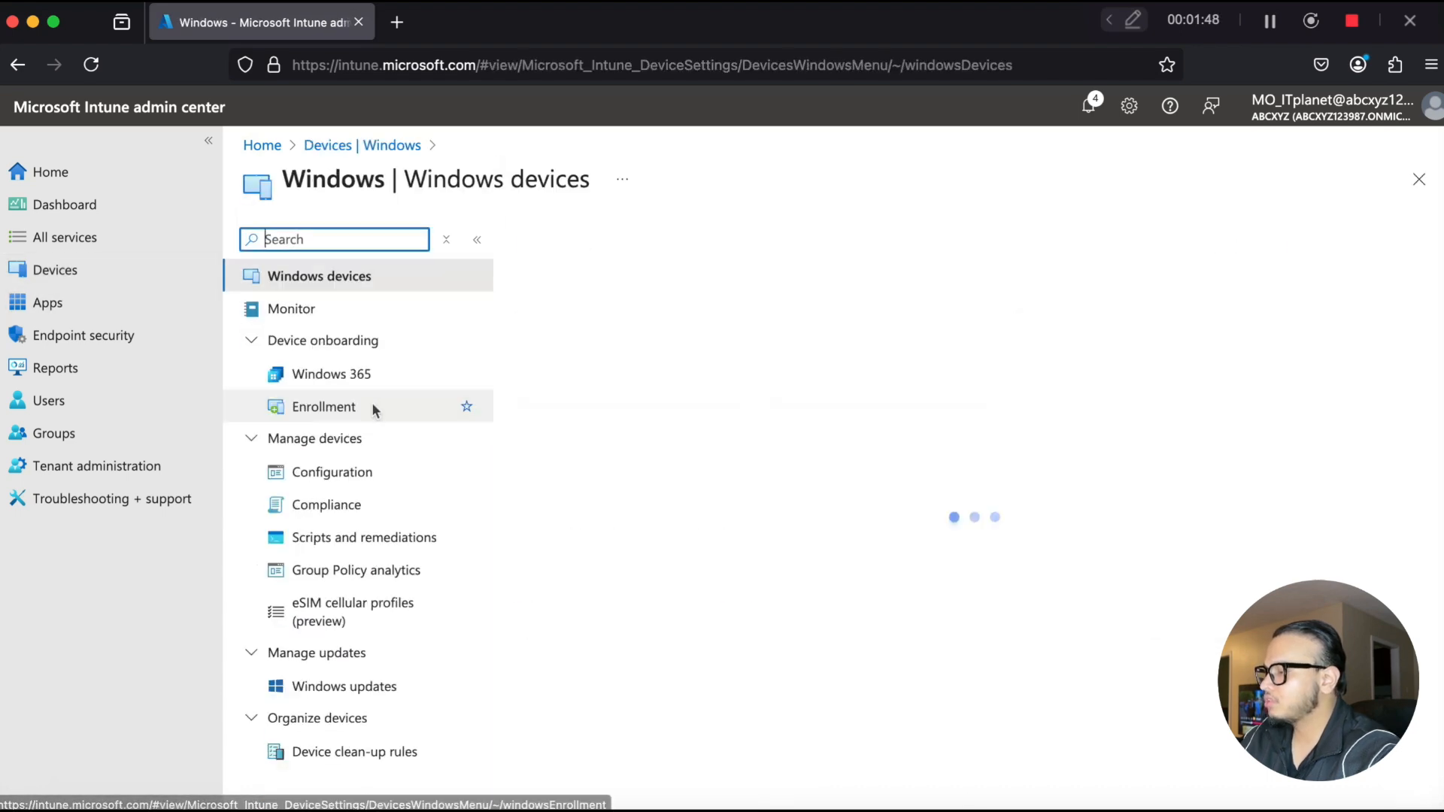
pyautogui.click(367, 469)
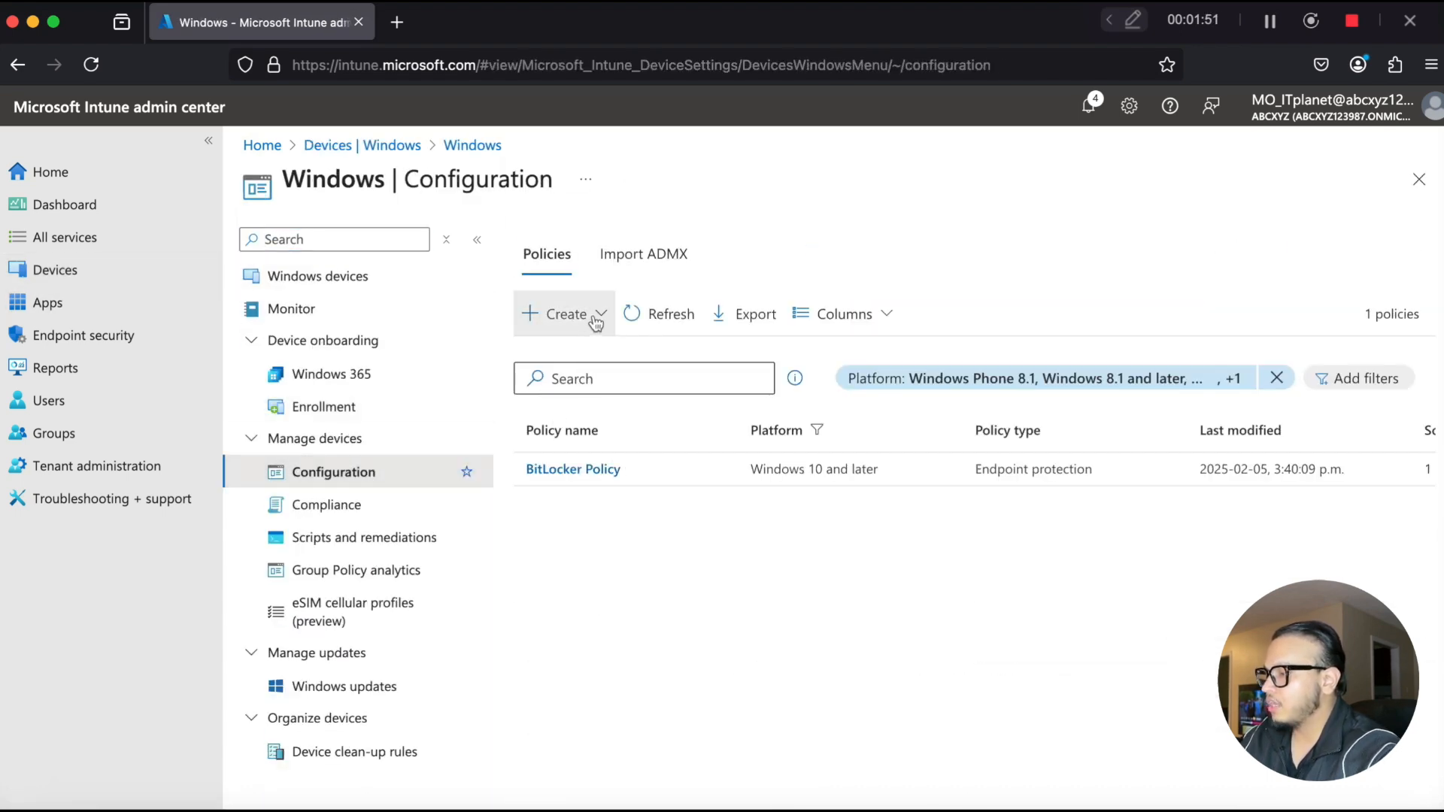
pyautogui.click(596, 320)
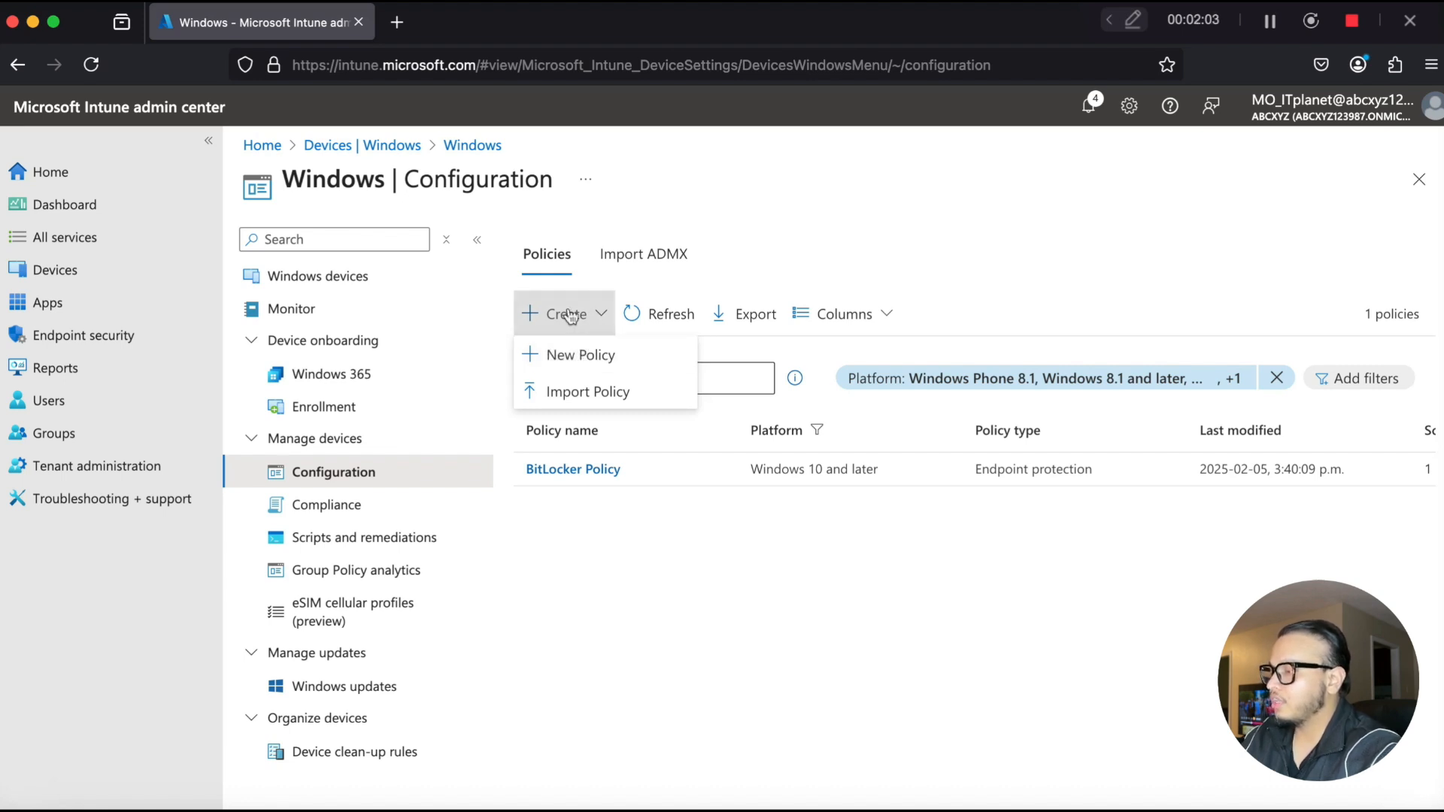
pyautogui.click(579, 351)
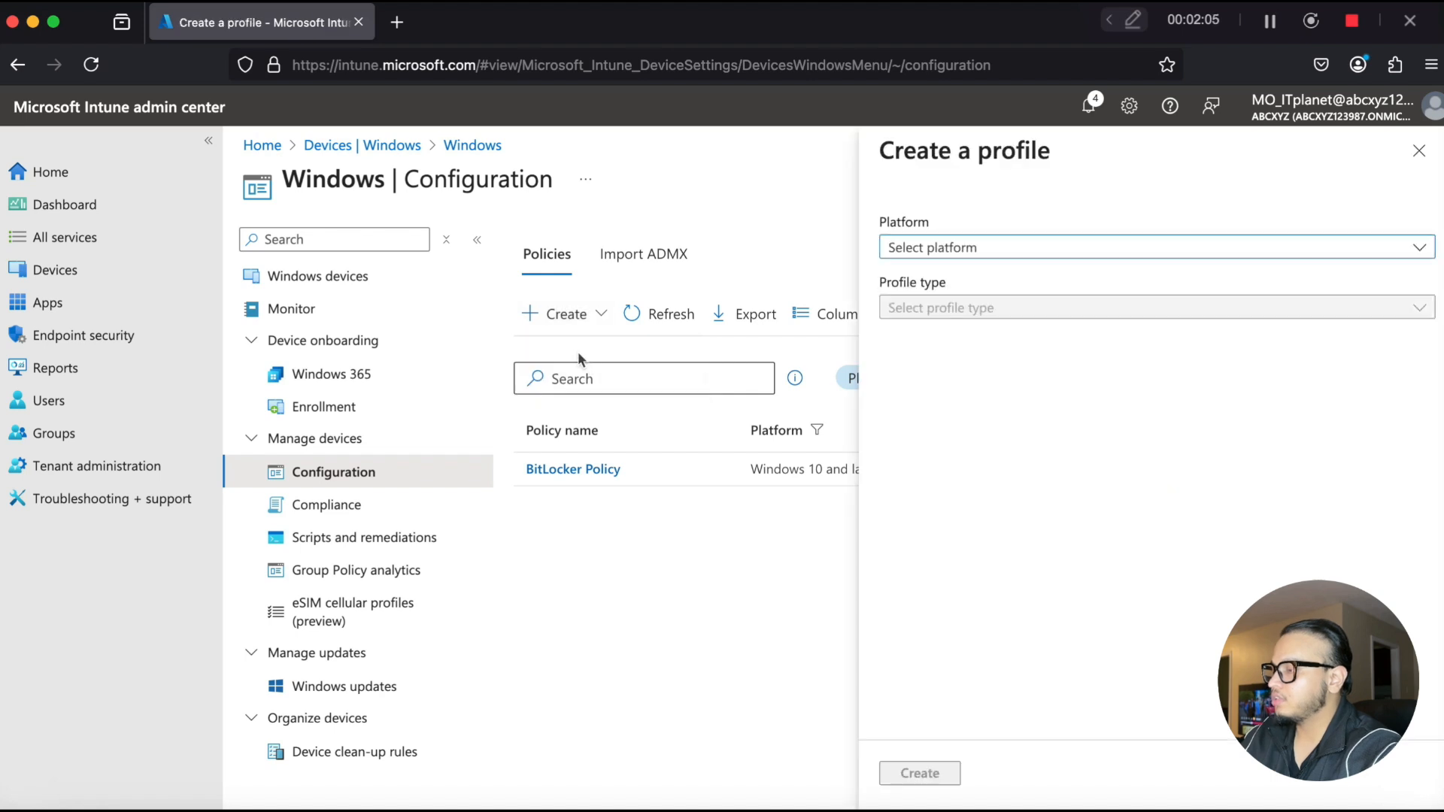
# - Create a profile for Windows 10 and later using the Settings catalog profile type
pyautogui.click(915, 253)
pyautogui.click(929, 278)
pyautogui.click(949, 309)
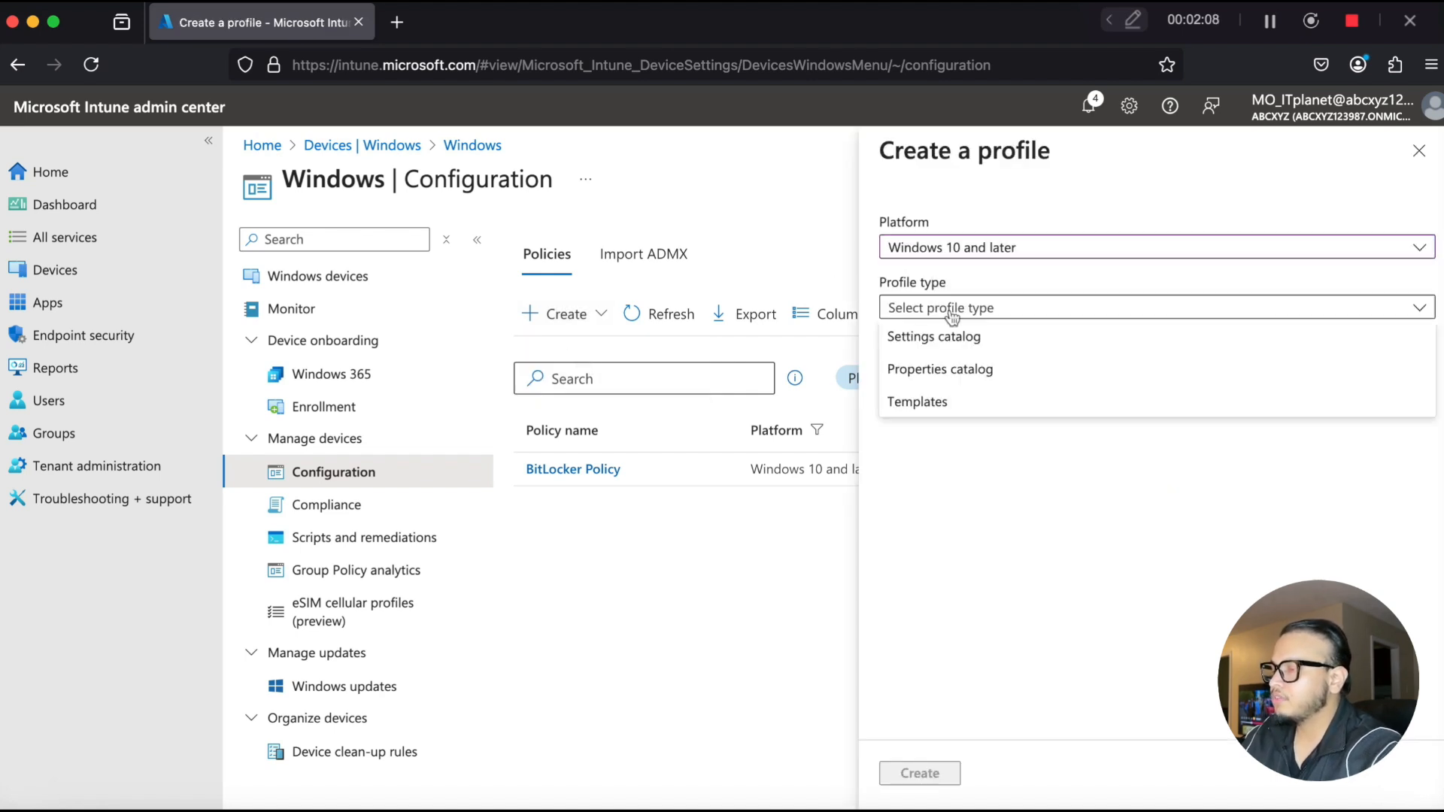
pyautogui.click(952, 337)
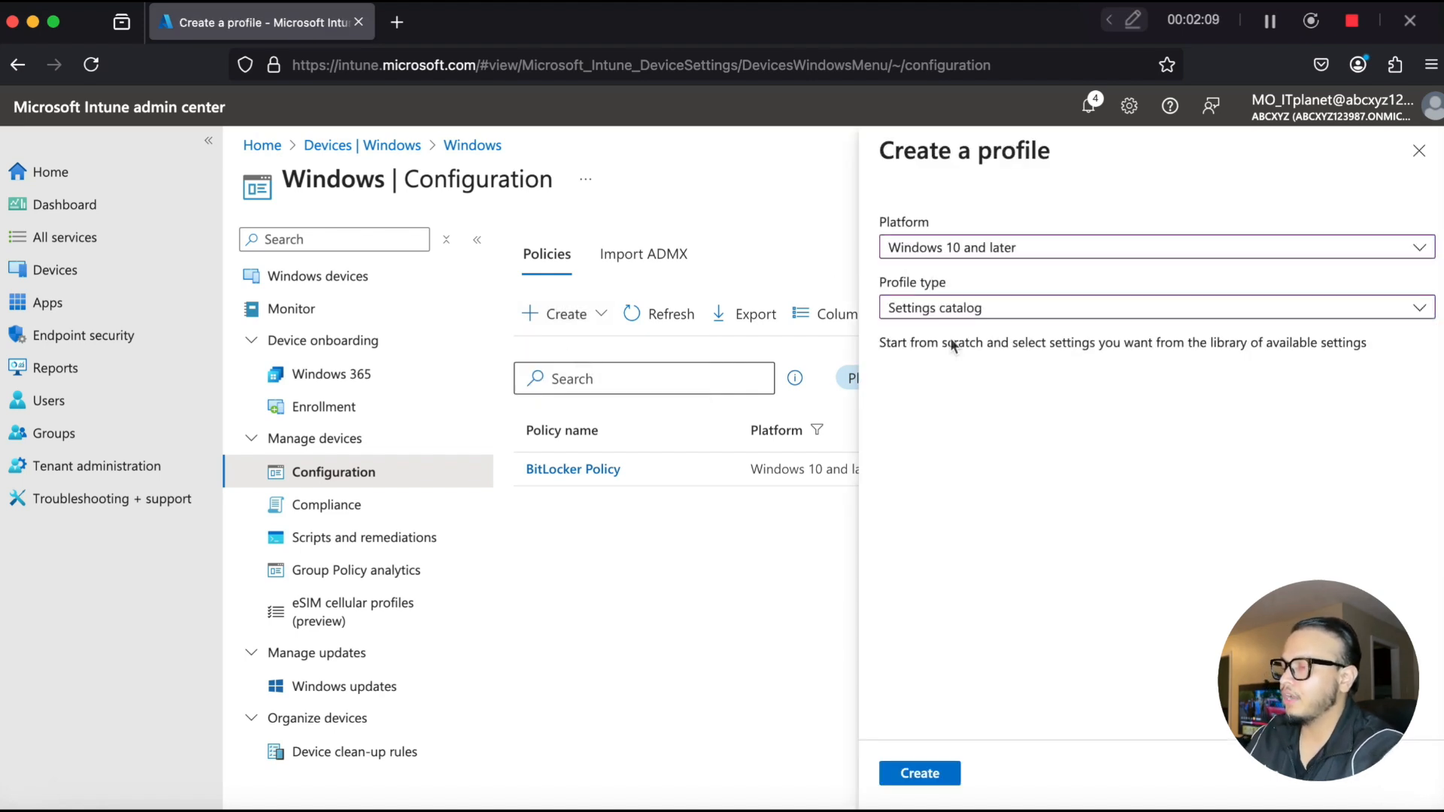
pyautogui.click(920, 773)
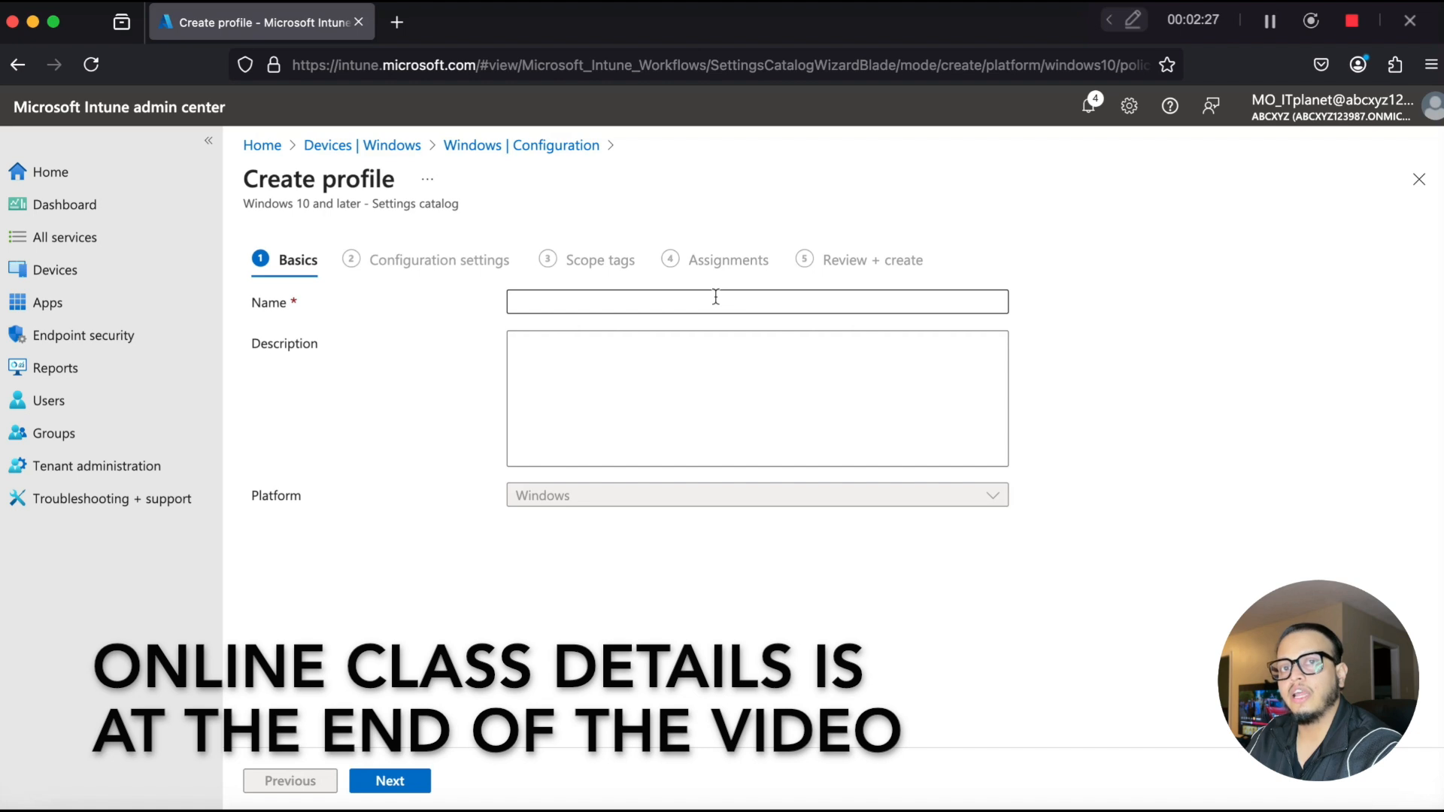
# - Name the profile "Enable Administrator Account", describe it as "This policy enables administrator account on the devices.", and continue
pyautogui.click(692, 298)
pyautogui.write('Enable Administrator Account')
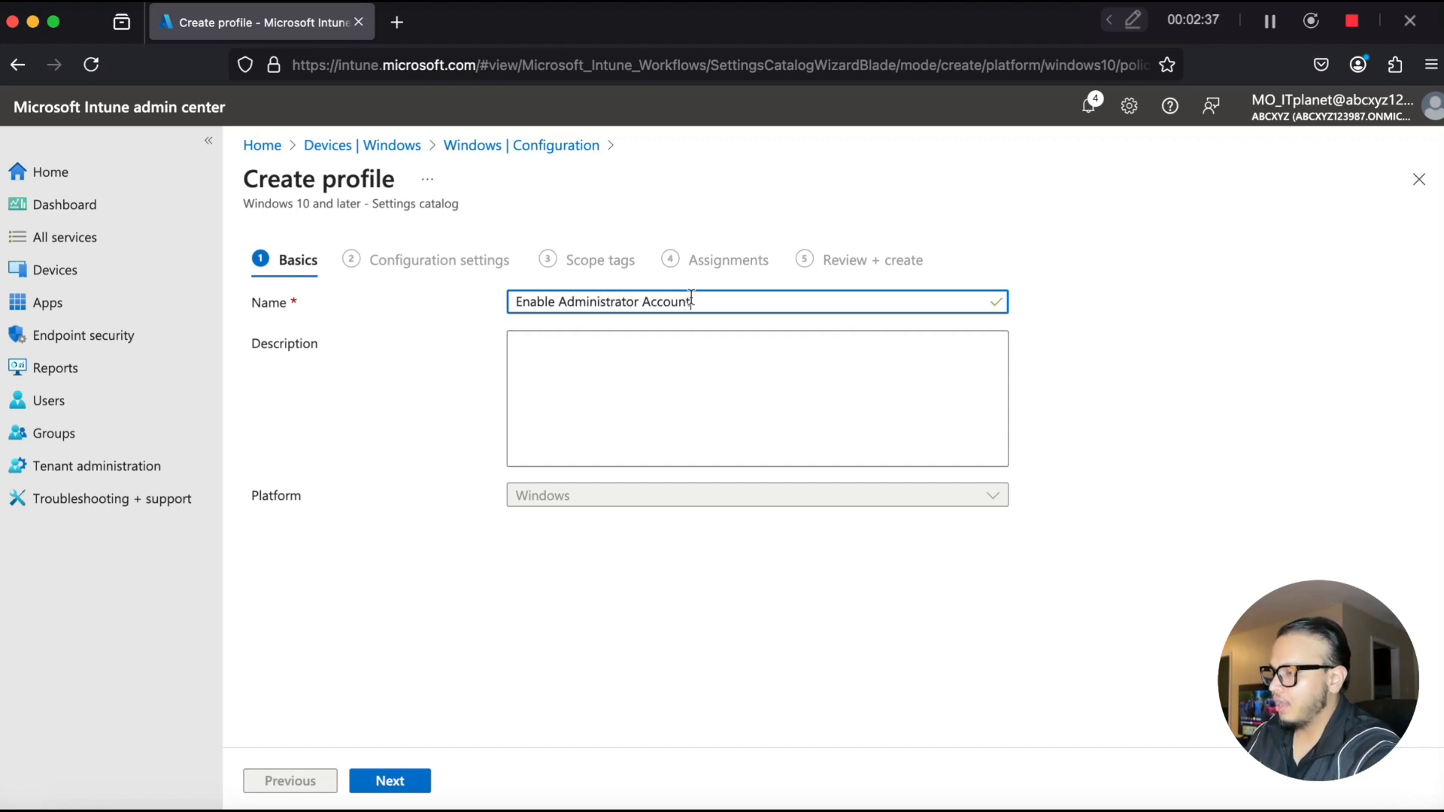
pyautogui.click(728, 394)
pyautogui.write('This policy enables administrator account on the devices.')
pyautogui.click(385, 780)
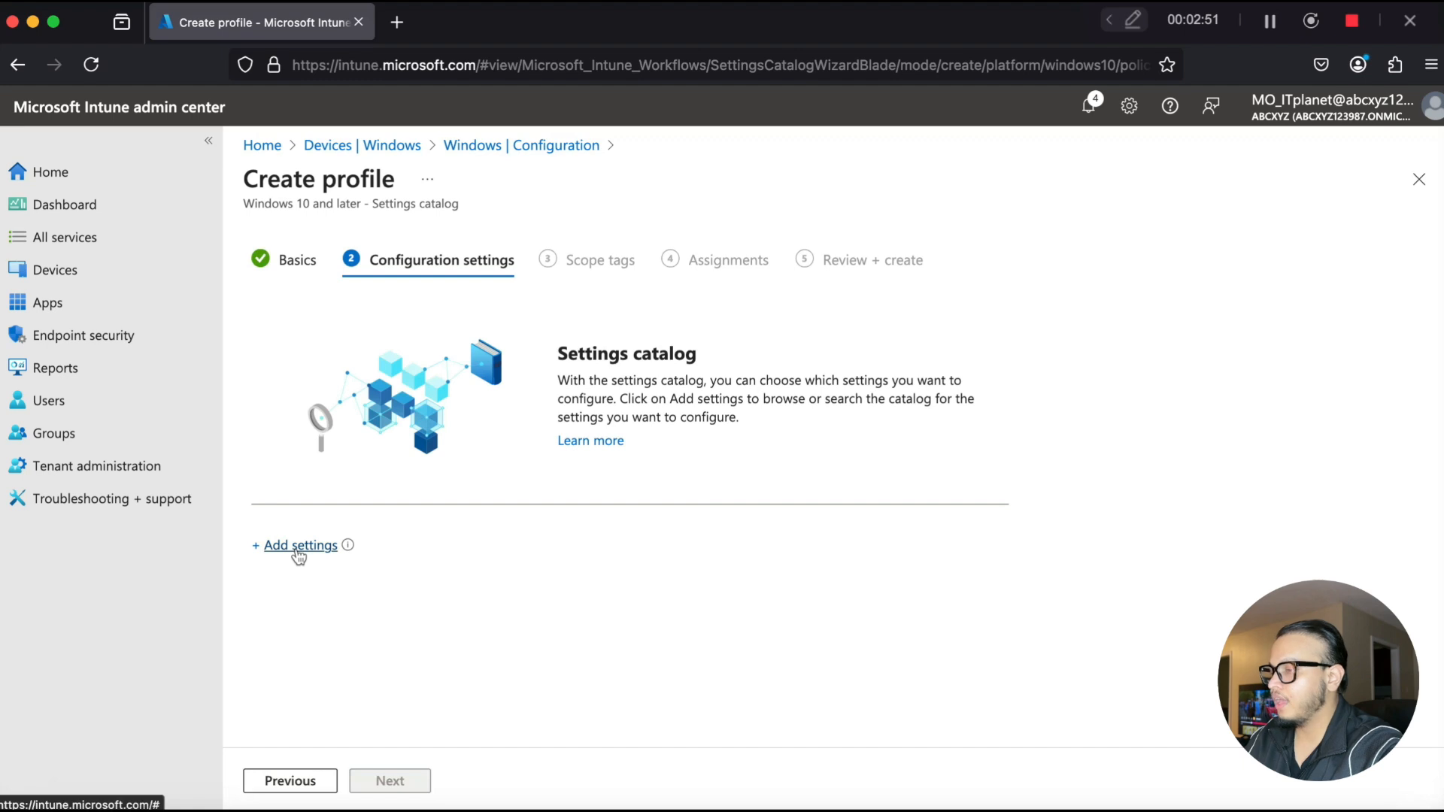
# - Add the Accounts Enable Administrator Account Status setting from Local Policies Security Options by searching for administrator account status
pyautogui.click(299, 547)
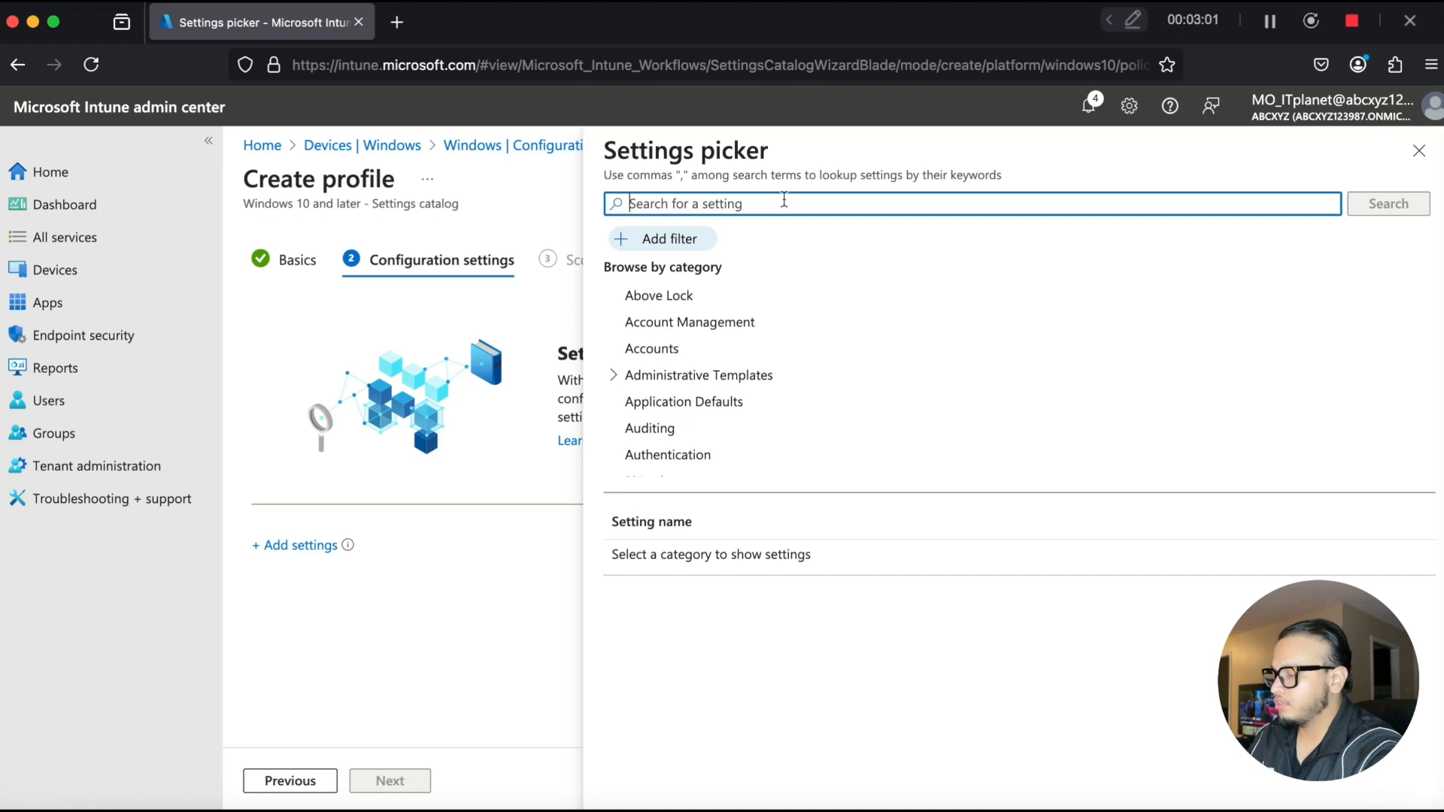
pyautogui.write('administrator account status')
pyautogui.press('Return')
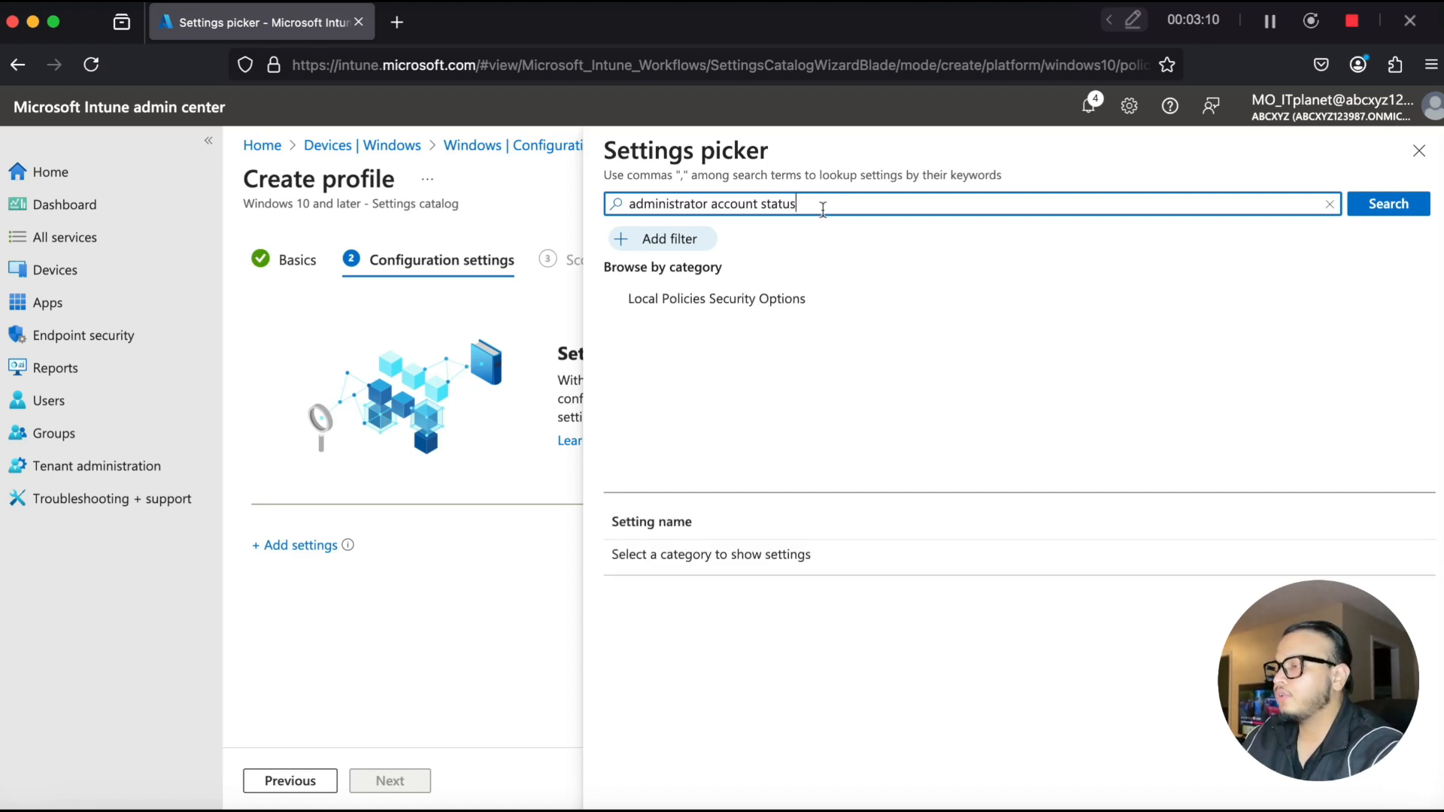
pyautogui.click(788, 300)
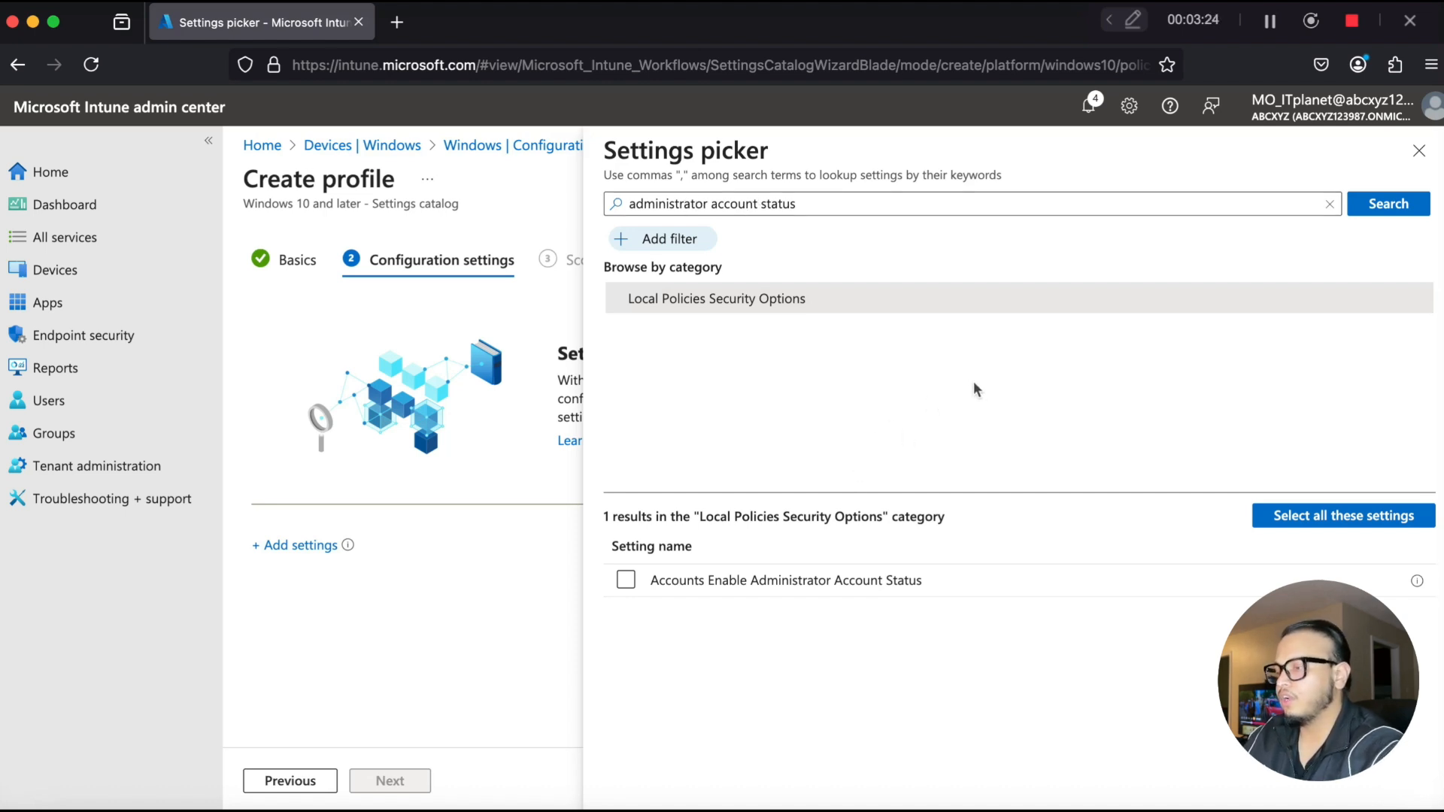
pyautogui.click(827, 579)
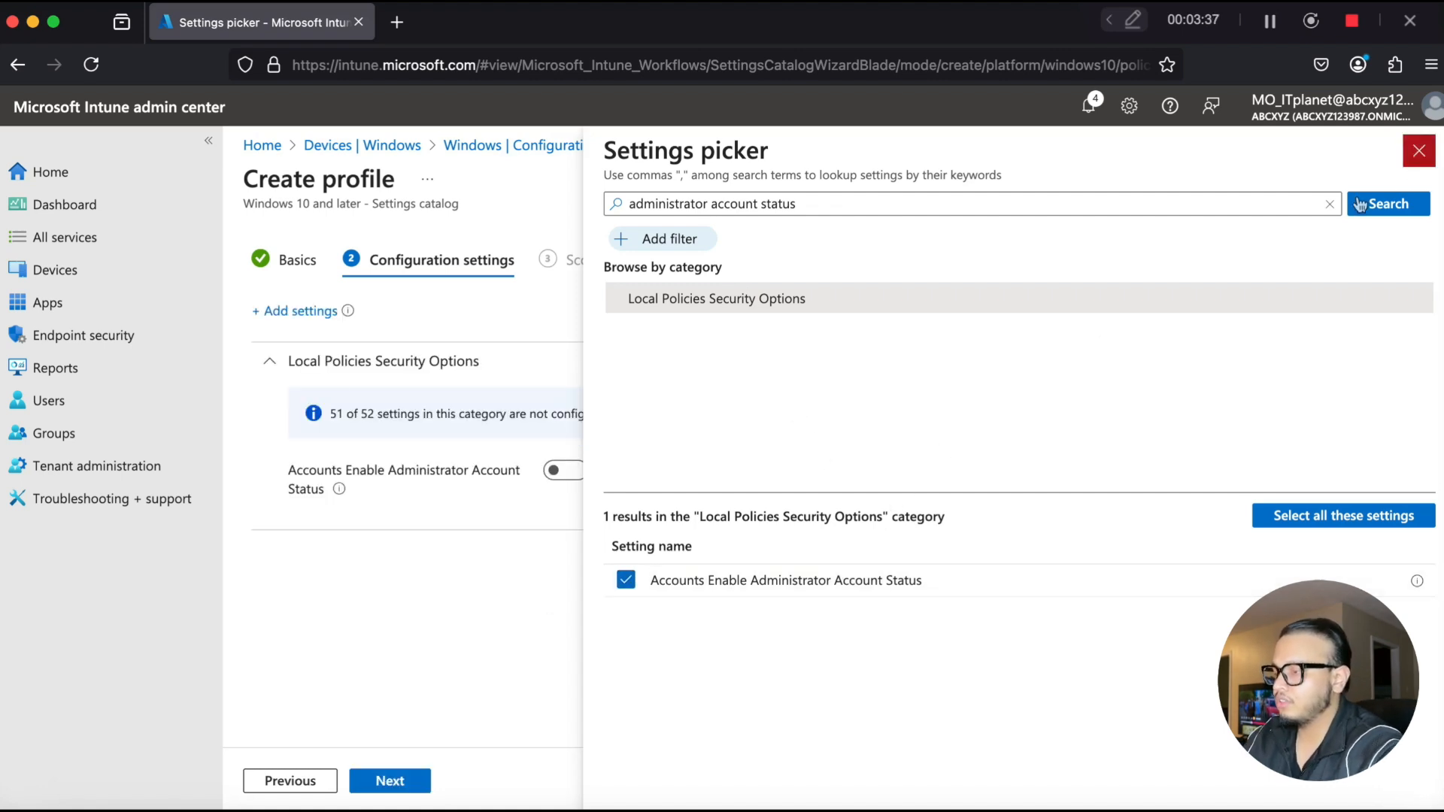
pyautogui.click(1424, 161)
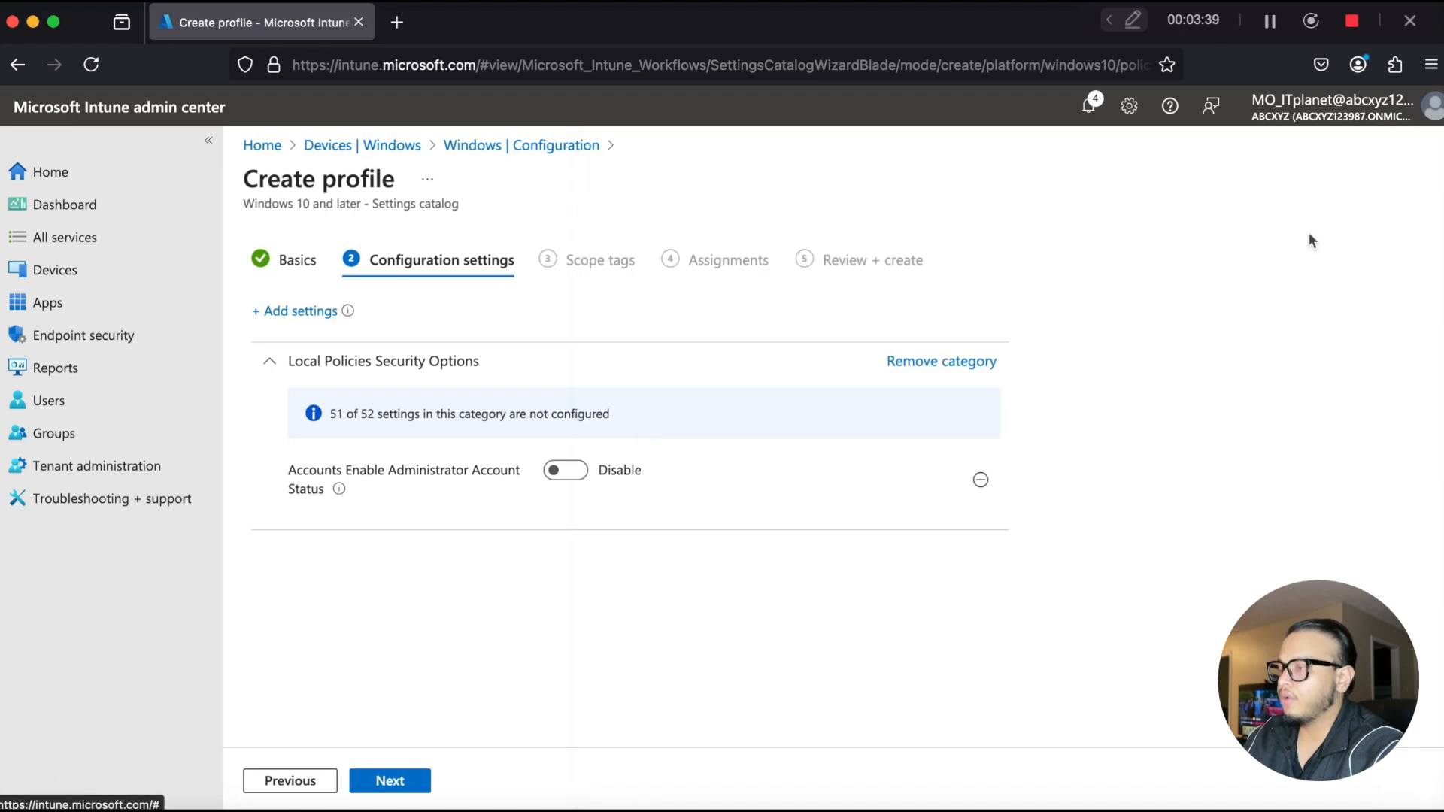
# - Switch Accounts Enable Administrator Account Status to Enable and move on past scope tags to assignments
pyautogui.click(566, 470)
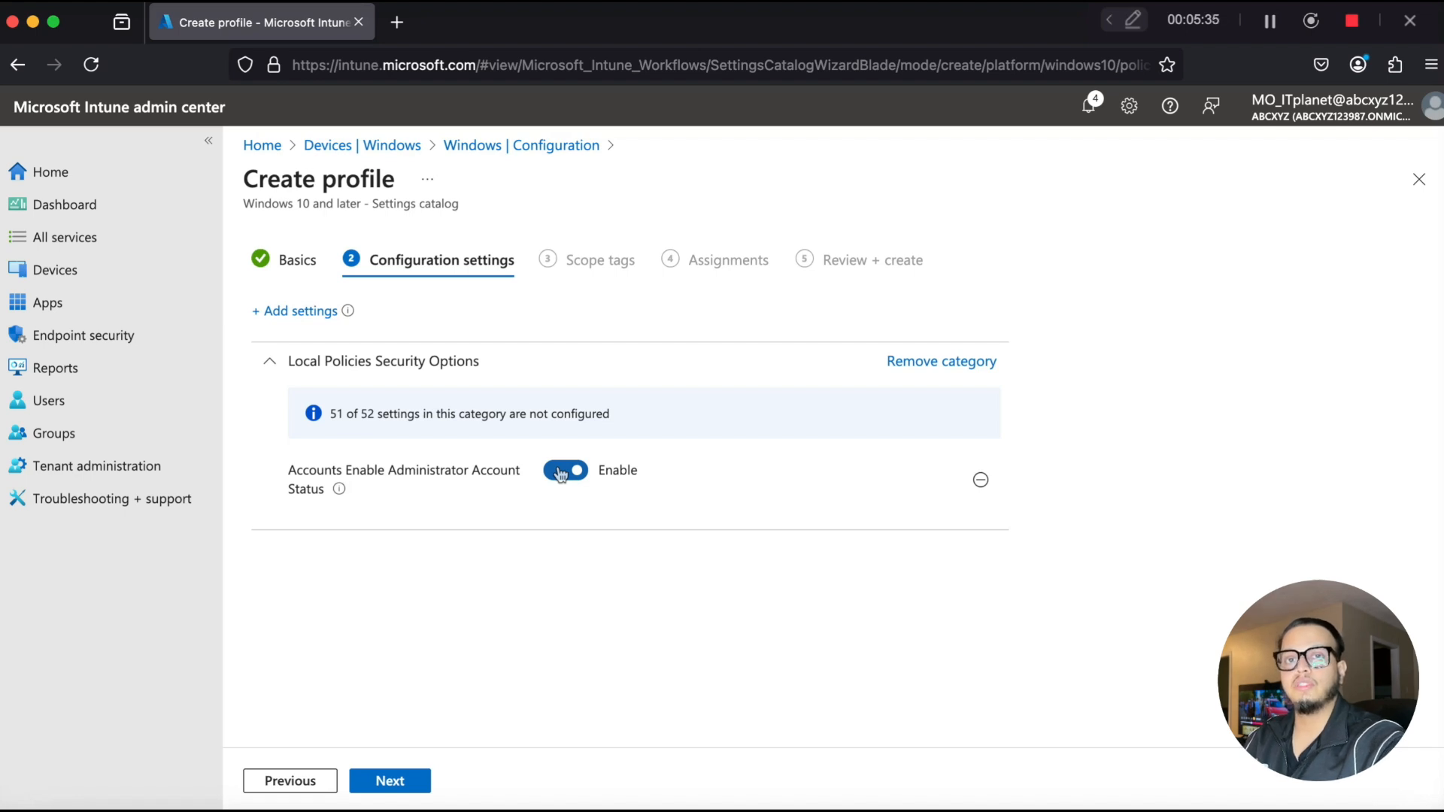
pyautogui.click(400, 781)
pyautogui.click(404, 781)
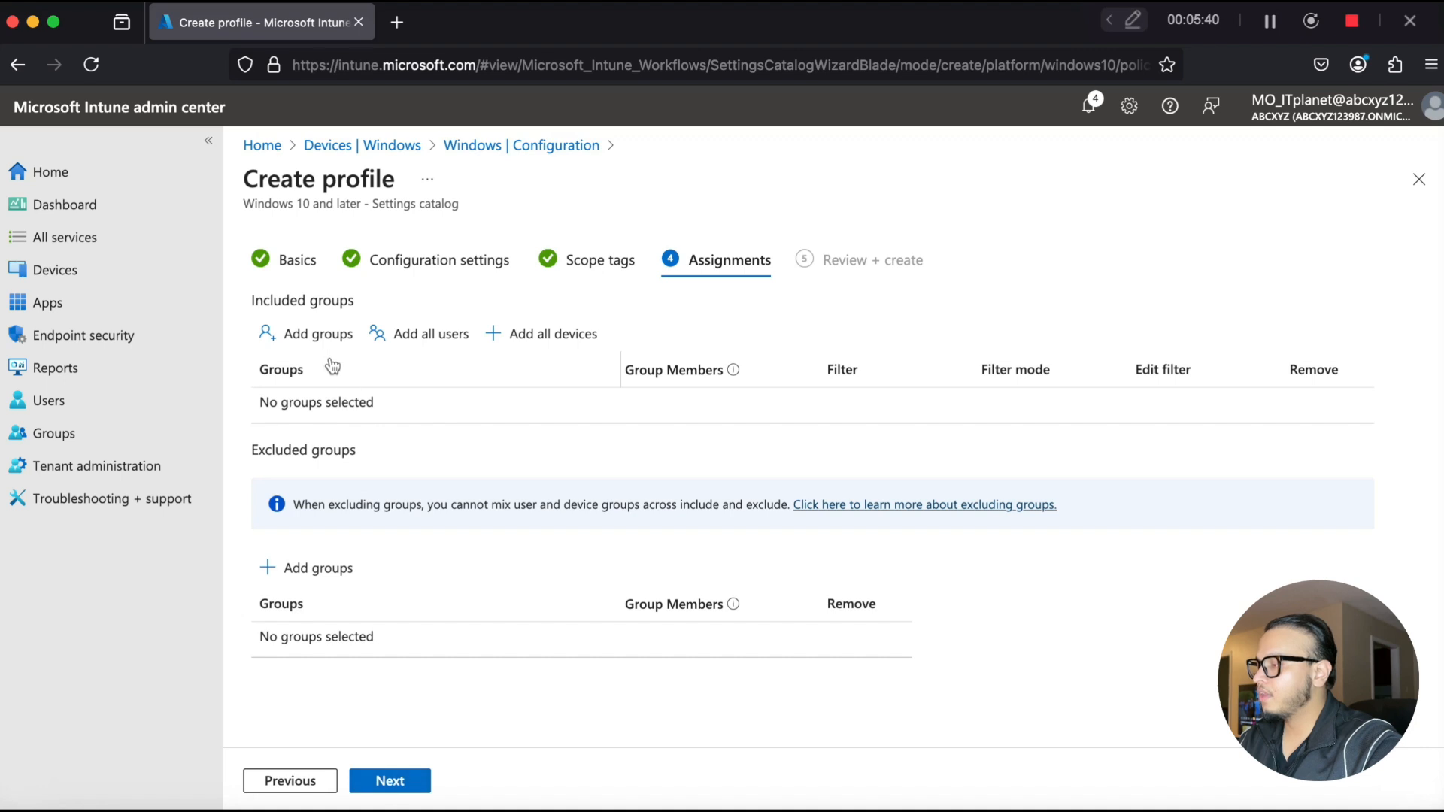
# - Assign the policy to the Dynamic Group with Group Tag group
pyautogui.click(316, 333)
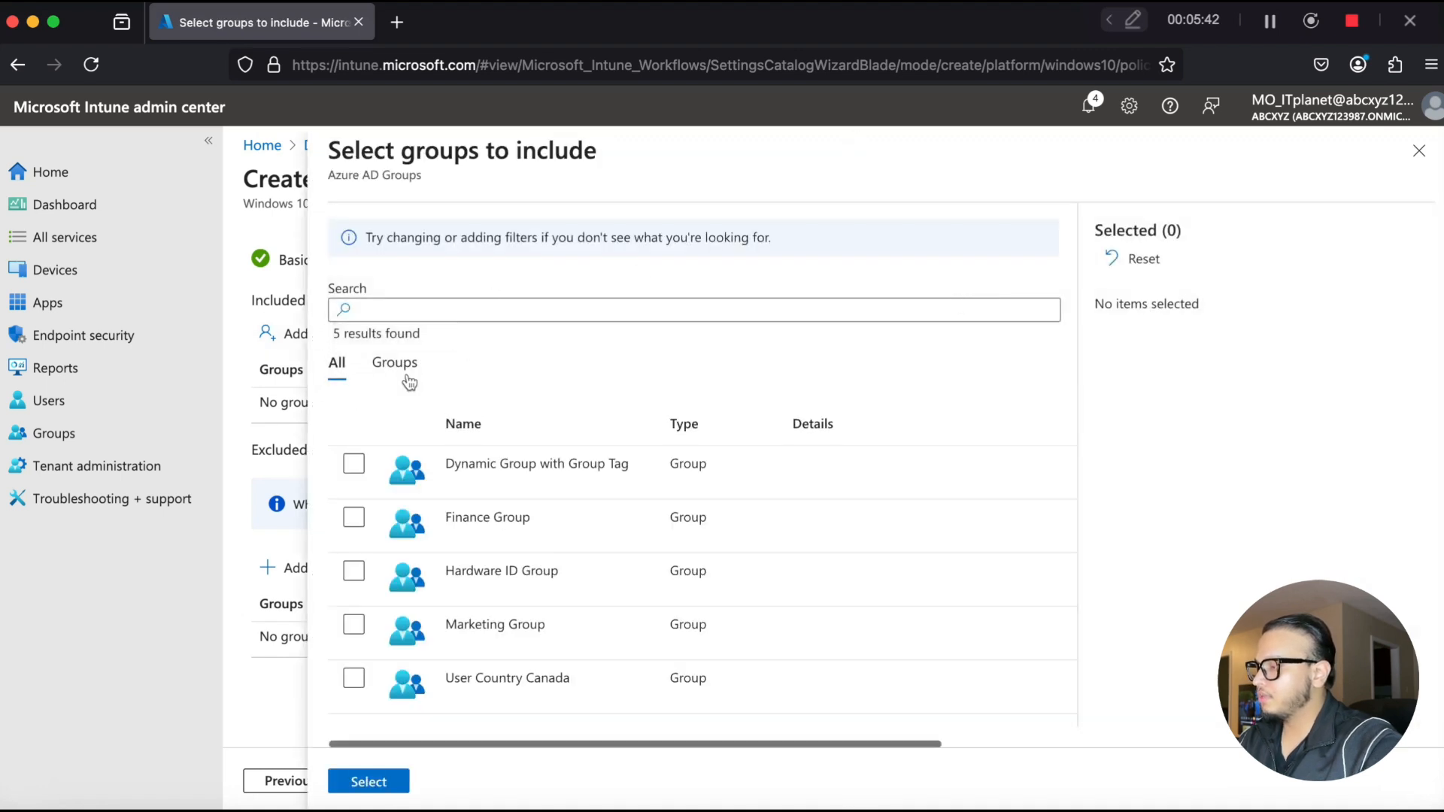
pyautogui.click(524, 472)
pyautogui.click(380, 781)
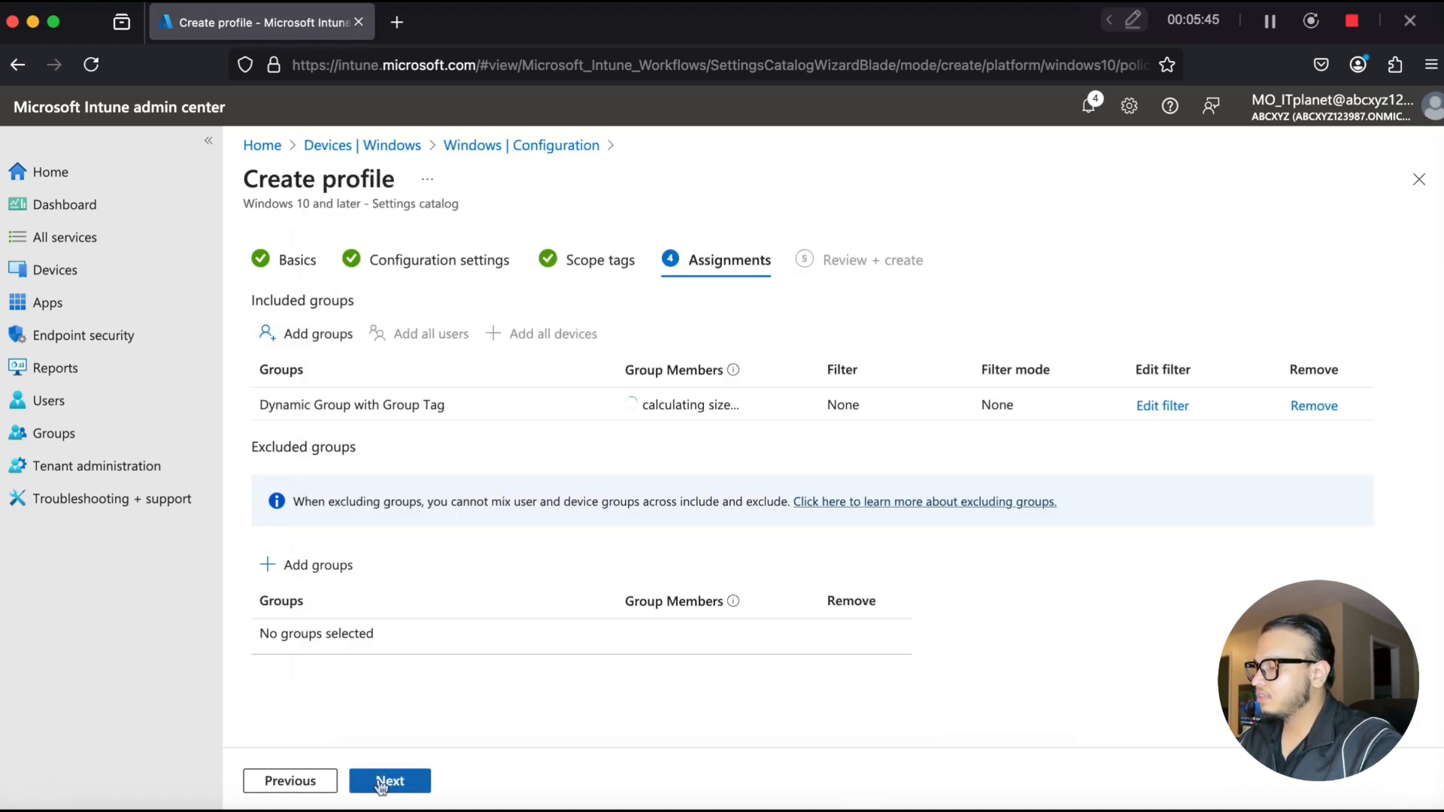
# - Review and create the policy, then refresh the Windows configuration policy list
pyautogui.click(389, 781)
pyautogui.click(381, 782)
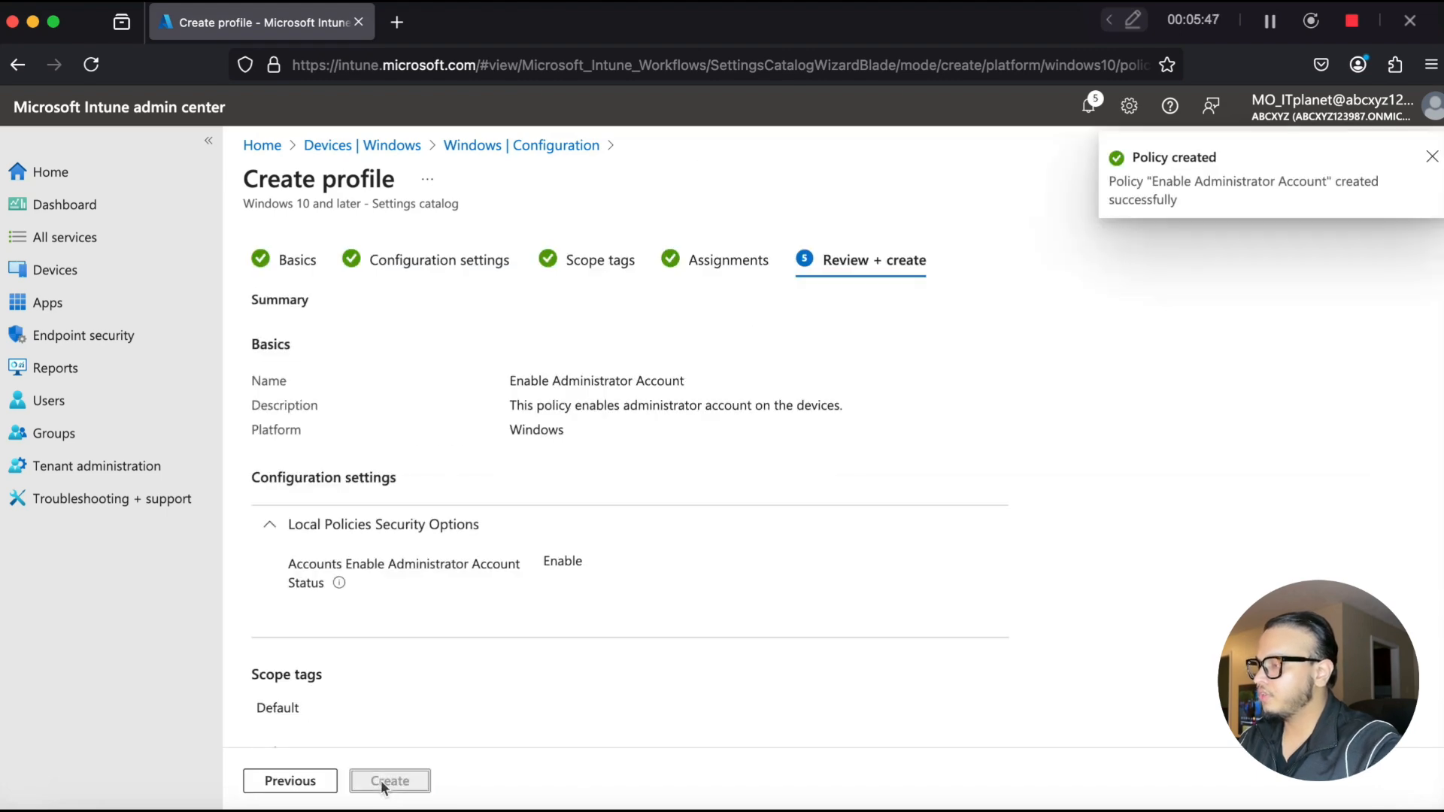
pyautogui.click(1431, 156)
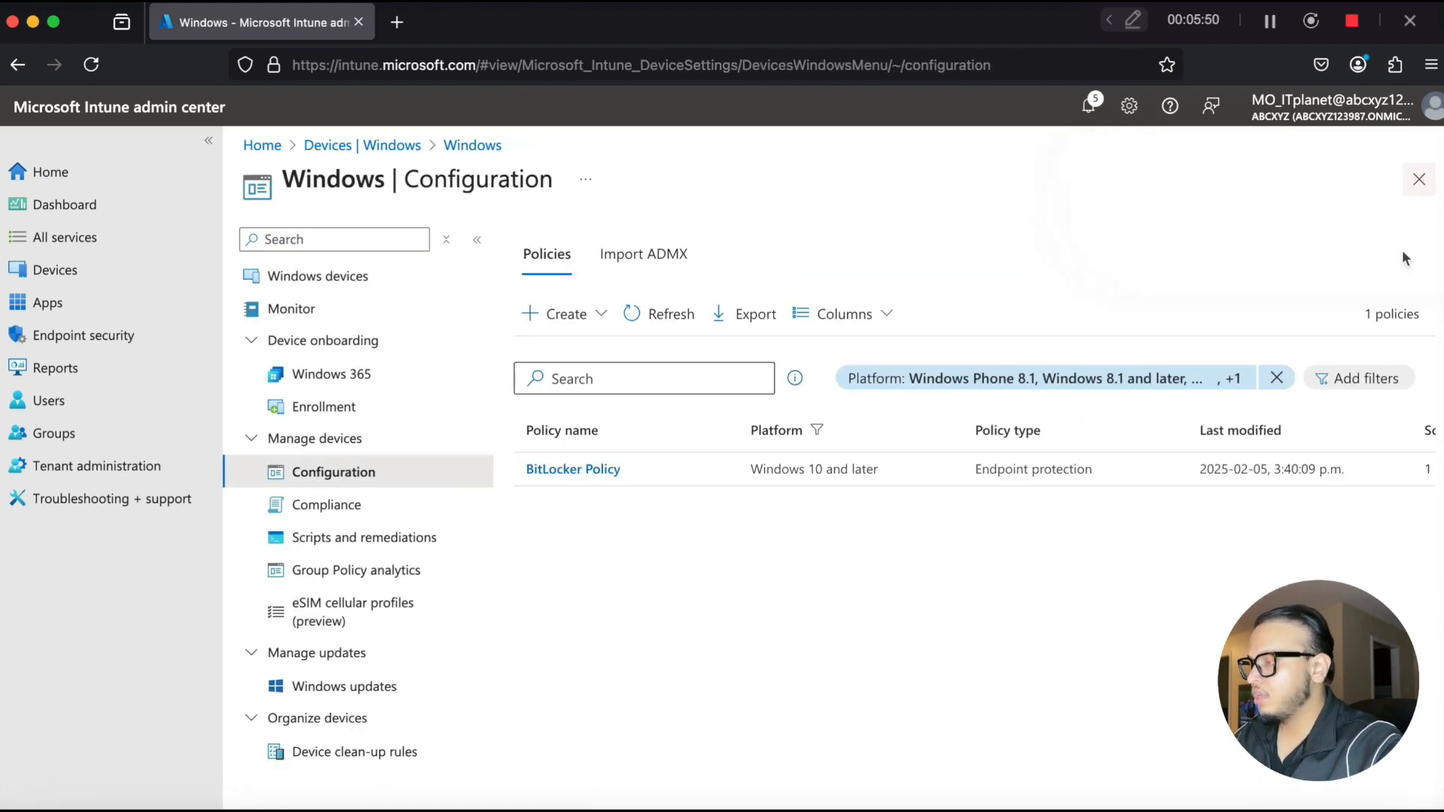
pyautogui.click(672, 323)
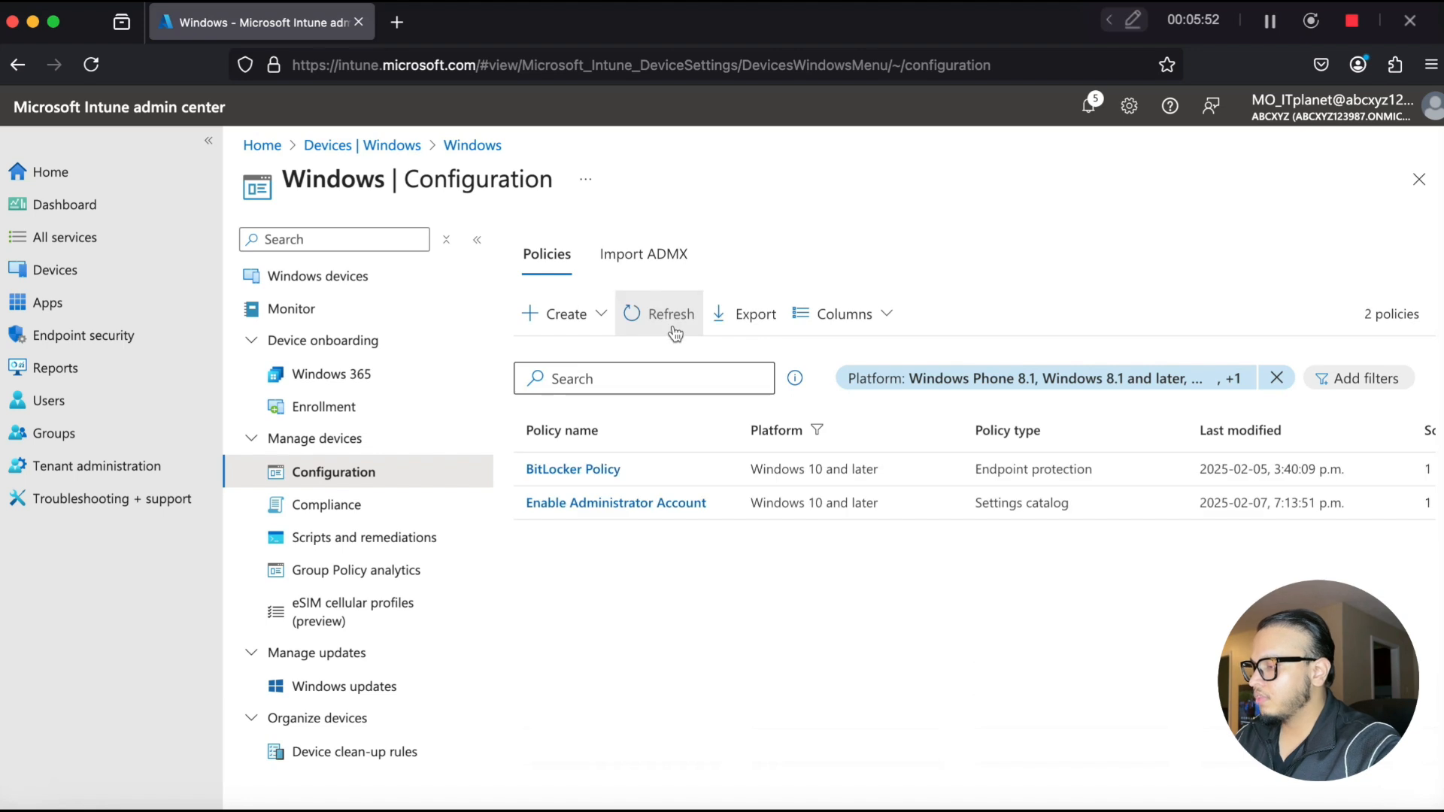